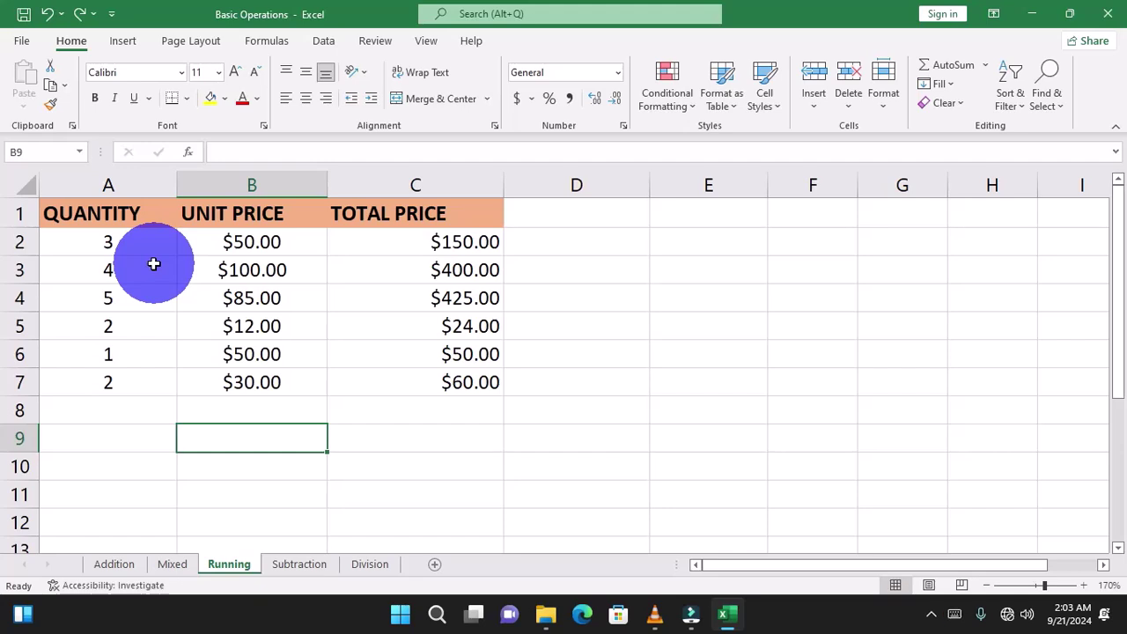
# - Insert two blank columns at A and B, shifting the price table to columns C–E
pyautogui.click(110, 184)
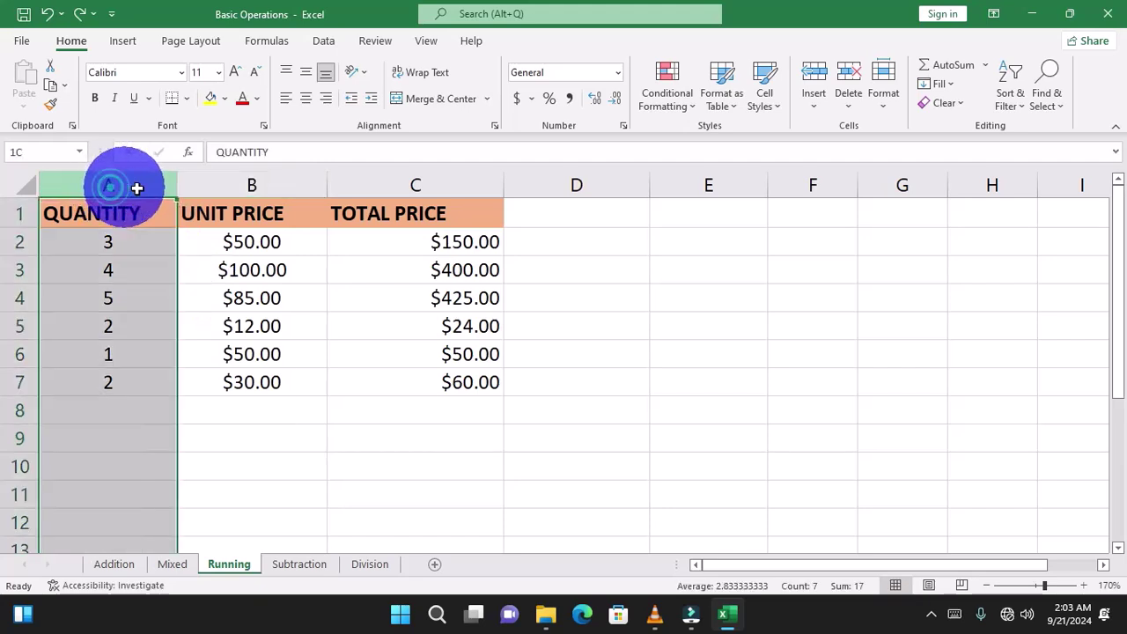
pyautogui.moveTo(137, 187); pyautogui.dragTo(234, 188)
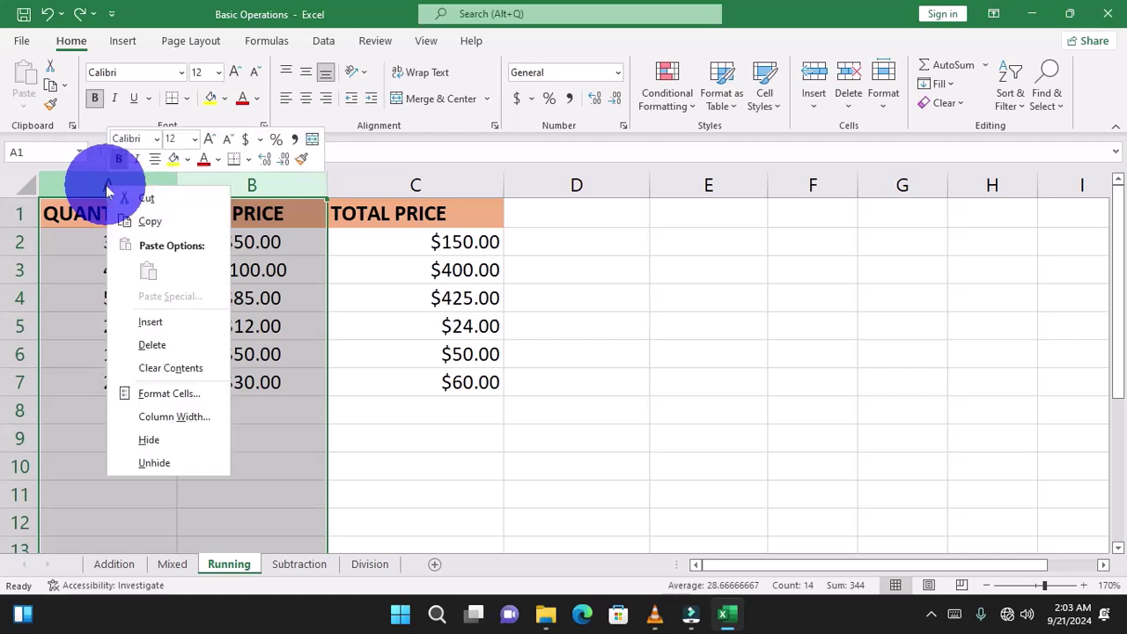
pyautogui.rightClick(107, 183)
pyautogui.click(176, 328)
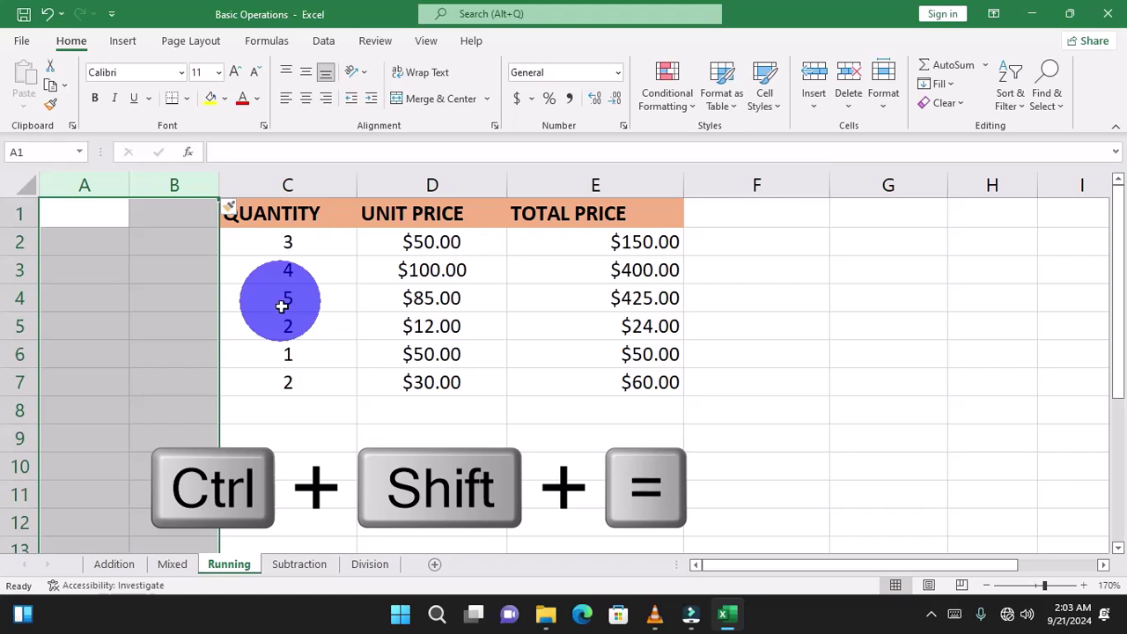
pyautogui.click(68, 214)
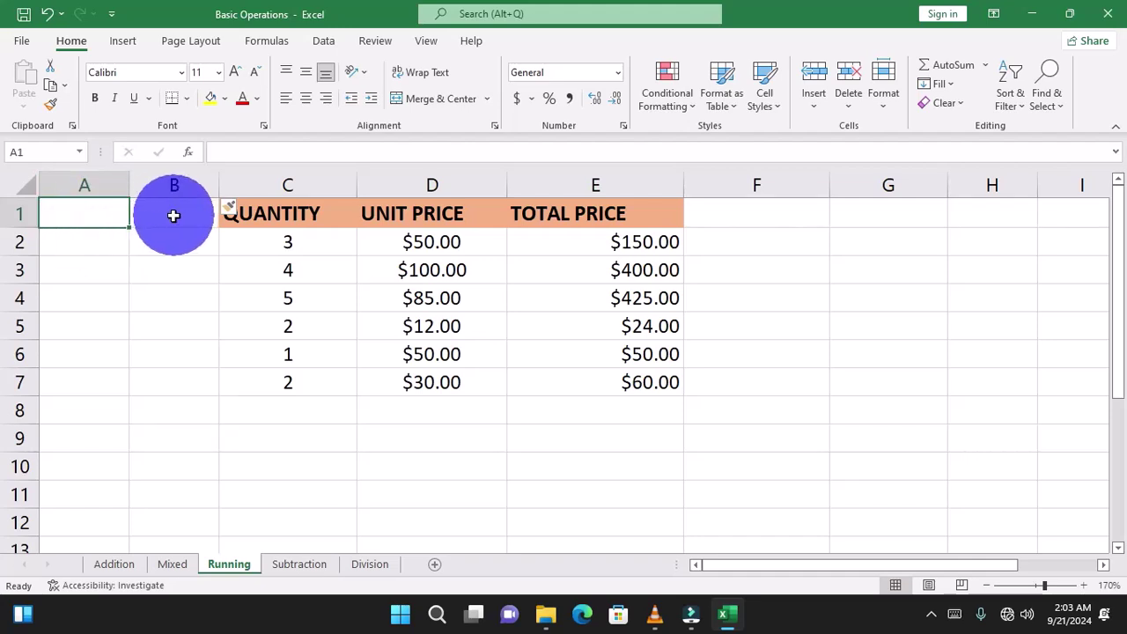
# - Type the headers S/N in A1 and ITEMS in B1
pyautogui.write('SN/')
pyautogui.press('BackSpace')
pyautogui.press('BackSpace')
pyautogui.write('N')
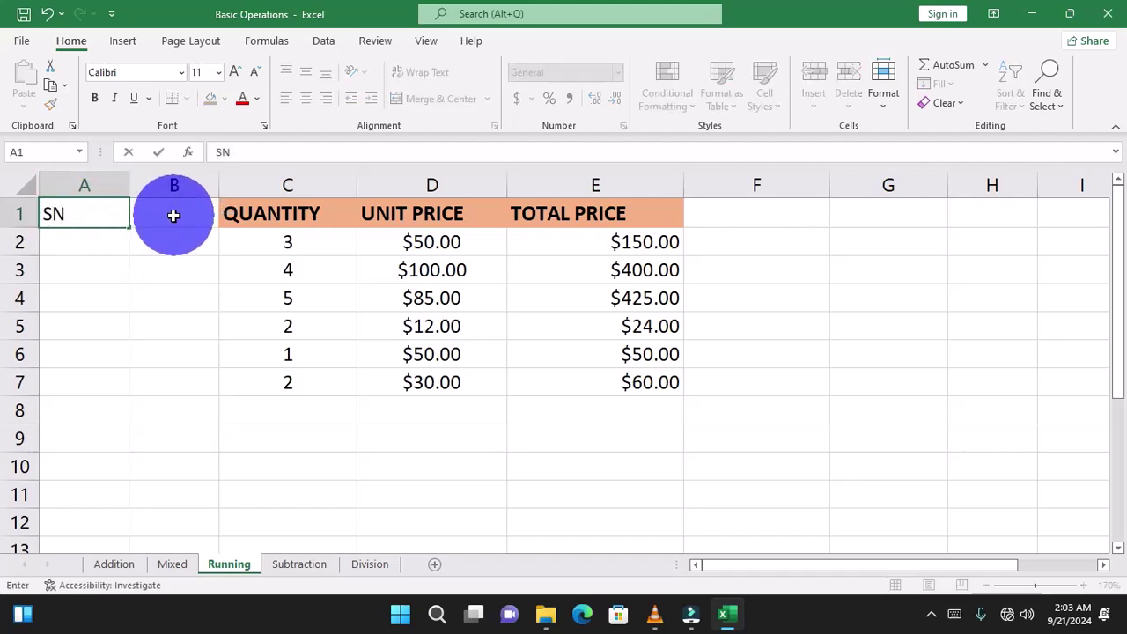
pyautogui.press('BackSpace')
pyautogui.write('/N')
pyautogui.press('Tab')
pyautogui.write('ITEMS')
pyautogui.press('Return')
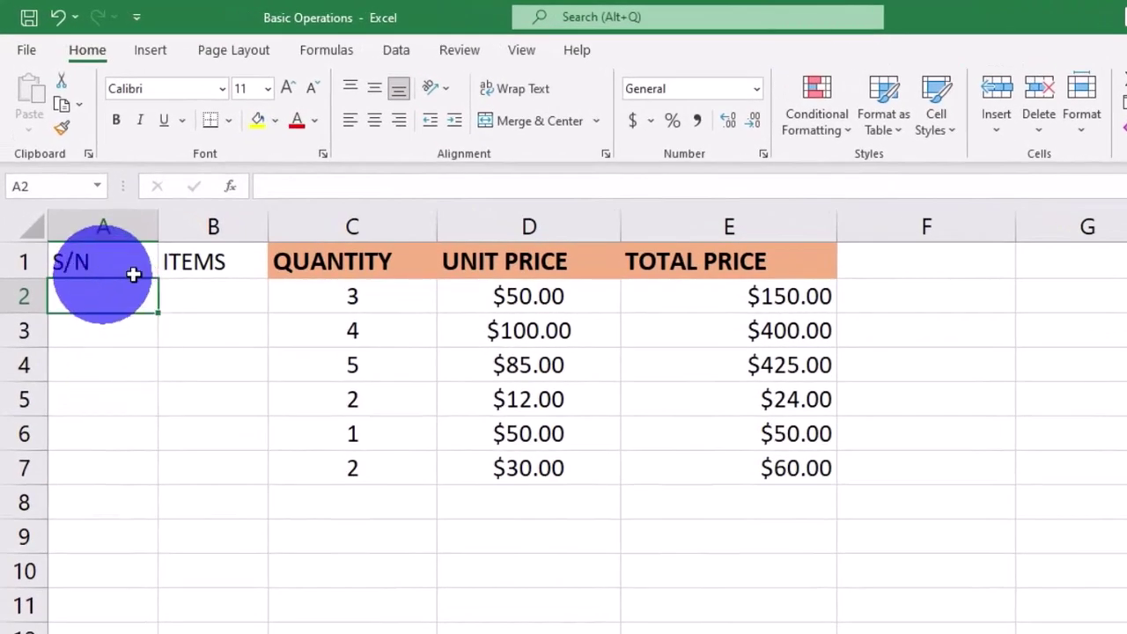
# - Copy the QUANTITY header's bold orange formatting onto A1:B1 with Format Painter
pyautogui.click(312, 265)
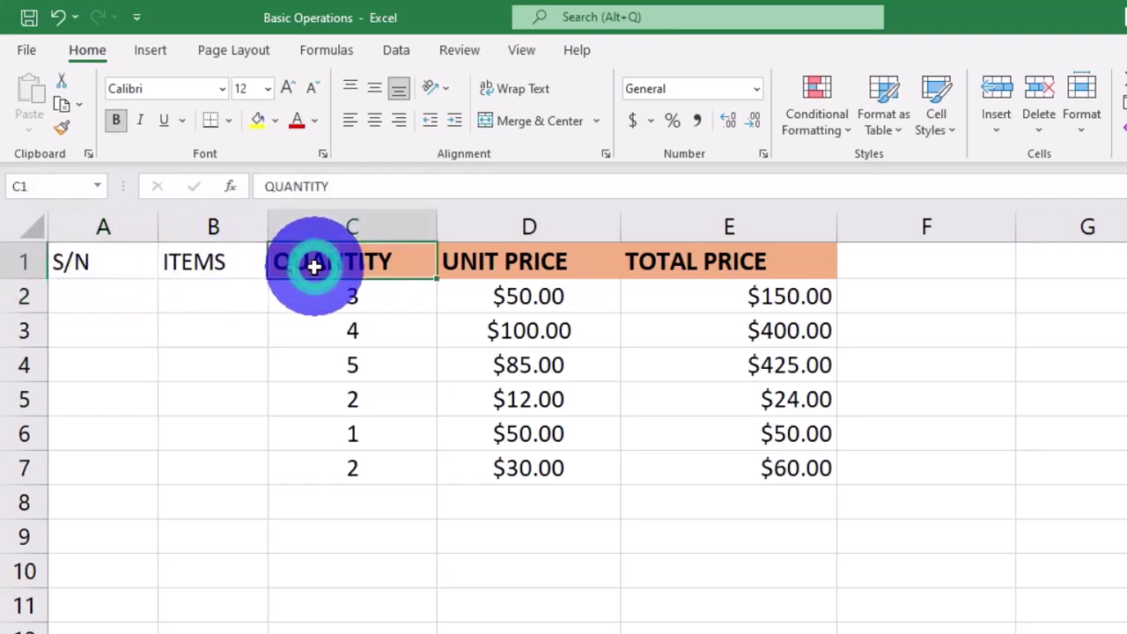
pyautogui.click(65, 127)
pyautogui.moveTo(73, 256); pyautogui.dragTo(189, 261)
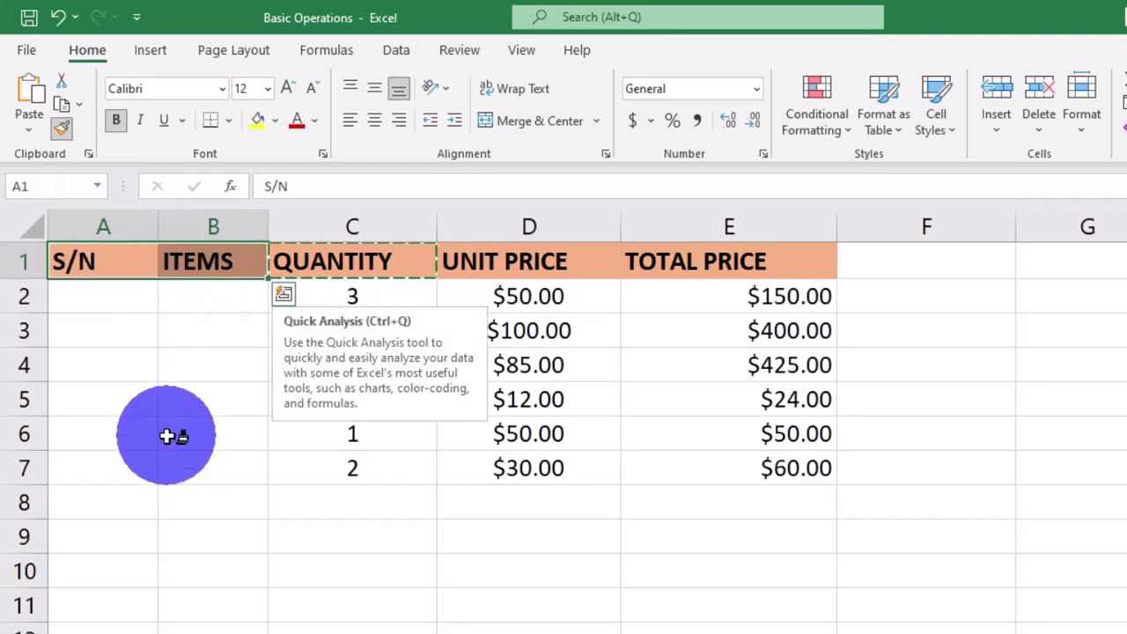
pyautogui.press('Escape')
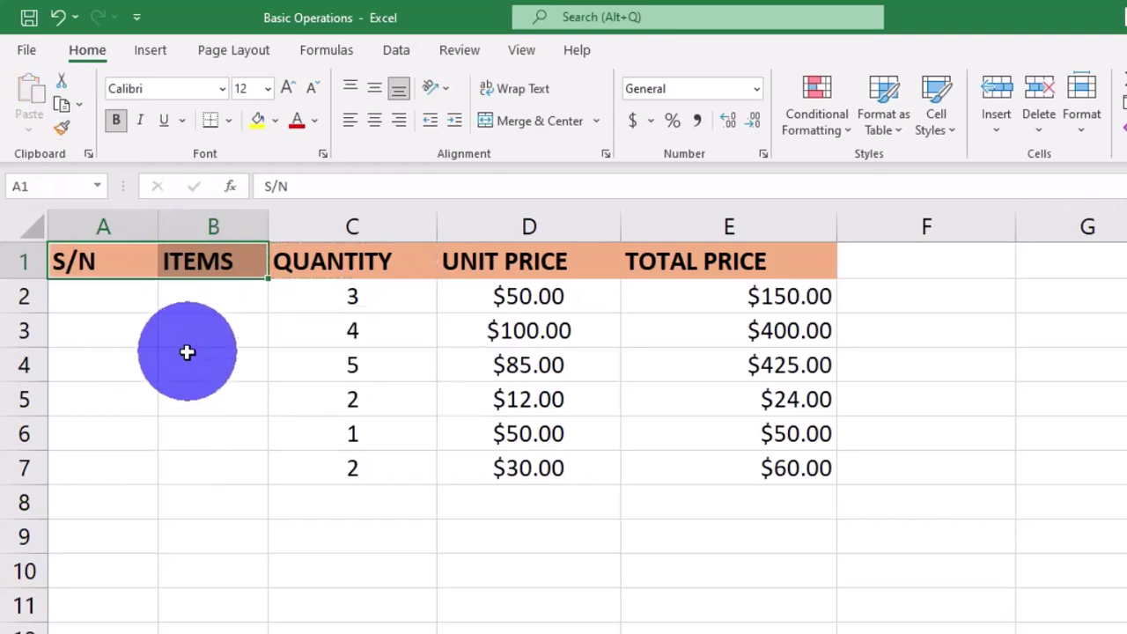
pyautogui.click(182, 356)
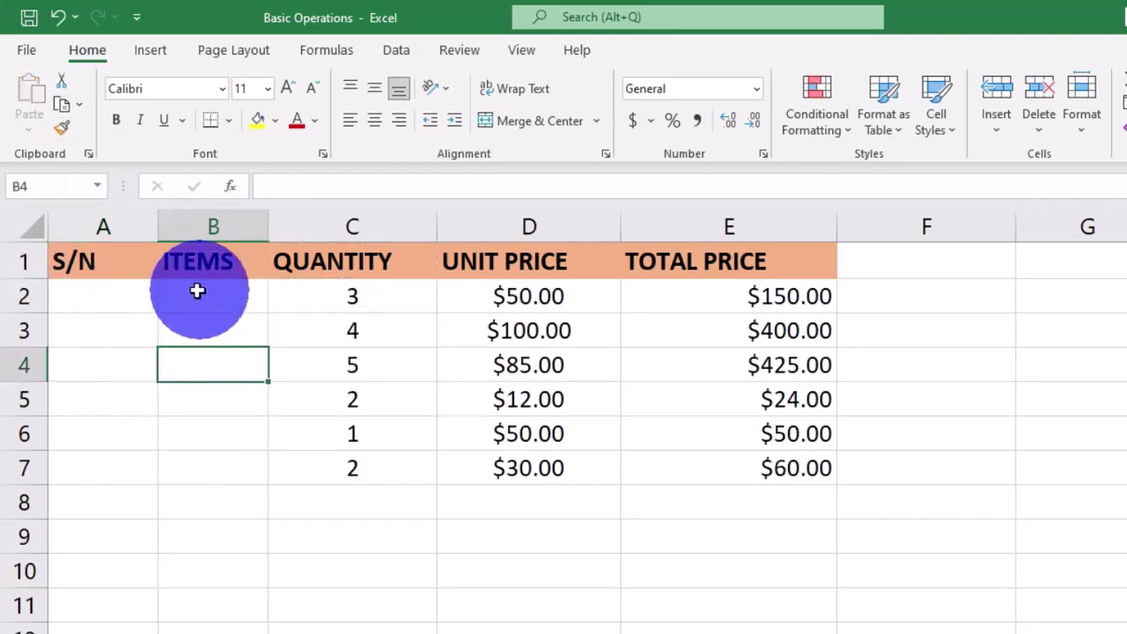
# - Begin the A2 formula as =IF(B2="","", so an empty ITEMS cell returns blank
pyautogui.click(101, 297)
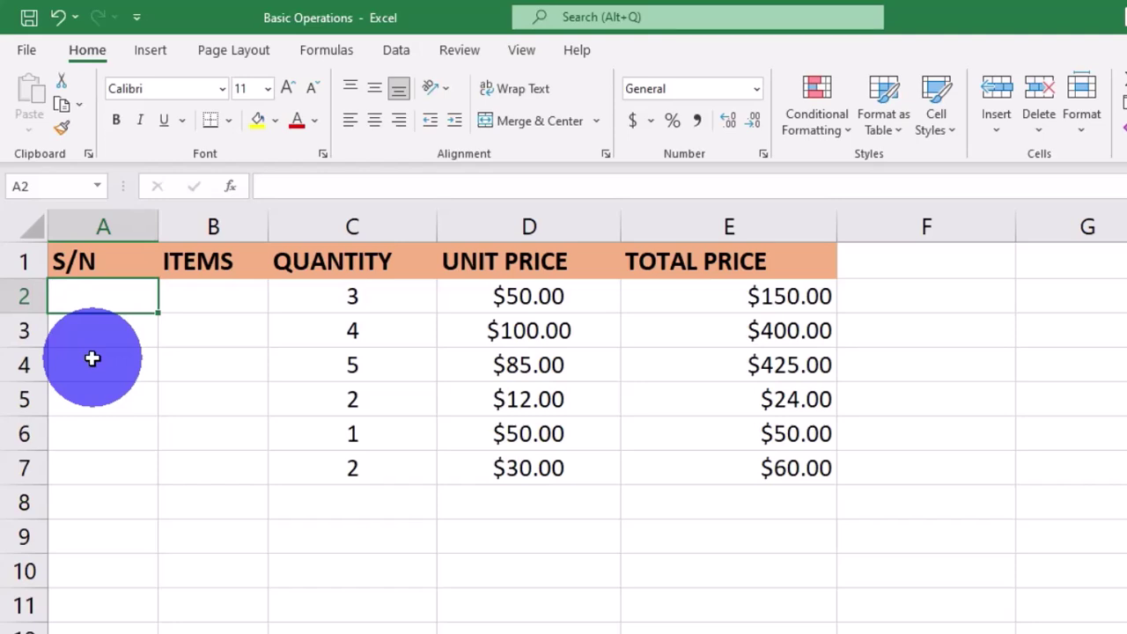
pyautogui.write('=')
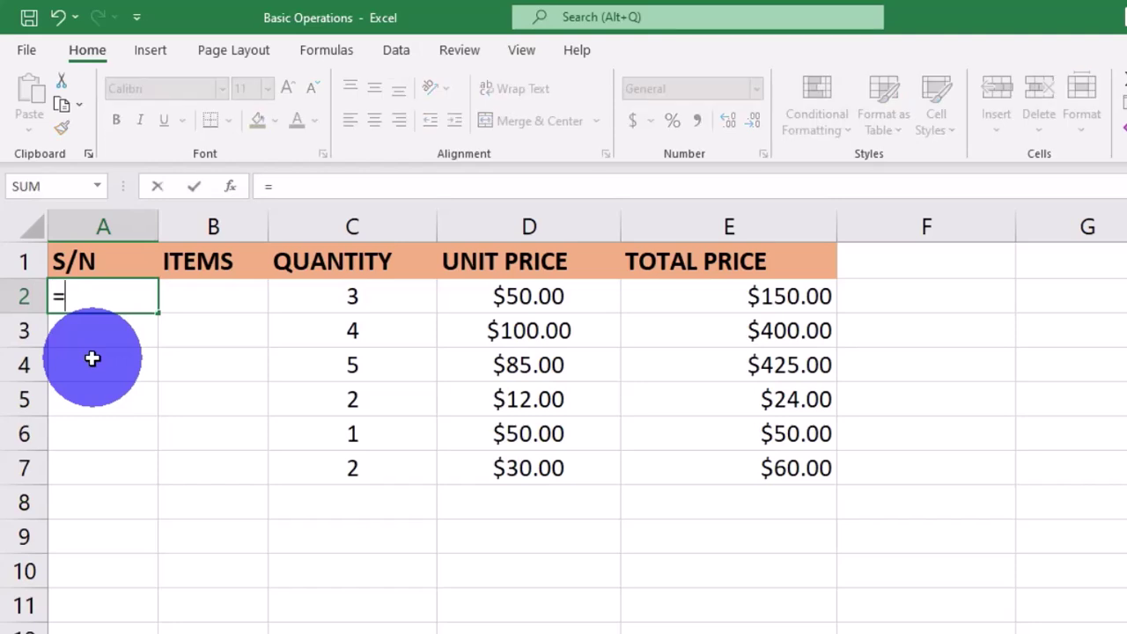
pyautogui.write('IF(')
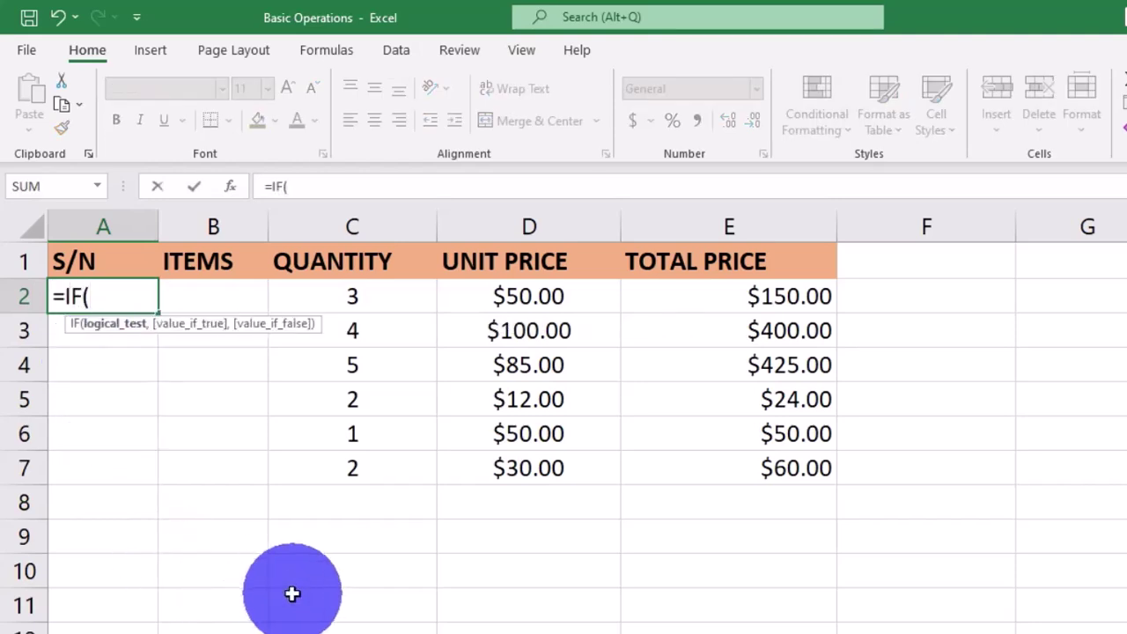
pyautogui.click(195, 293)
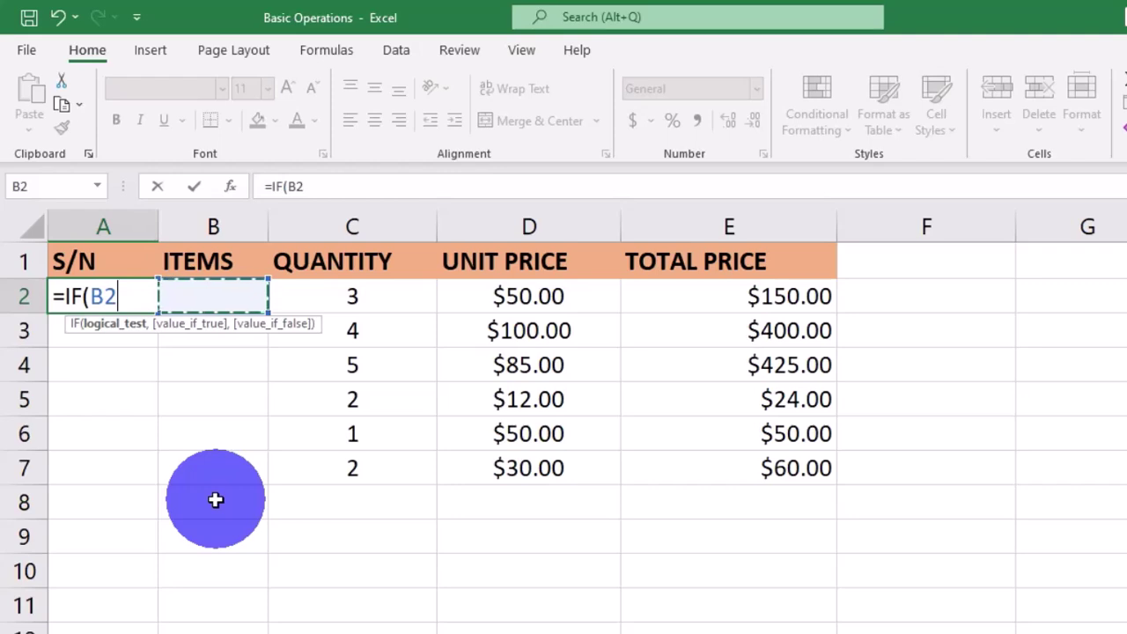
pyautogui.write('=')
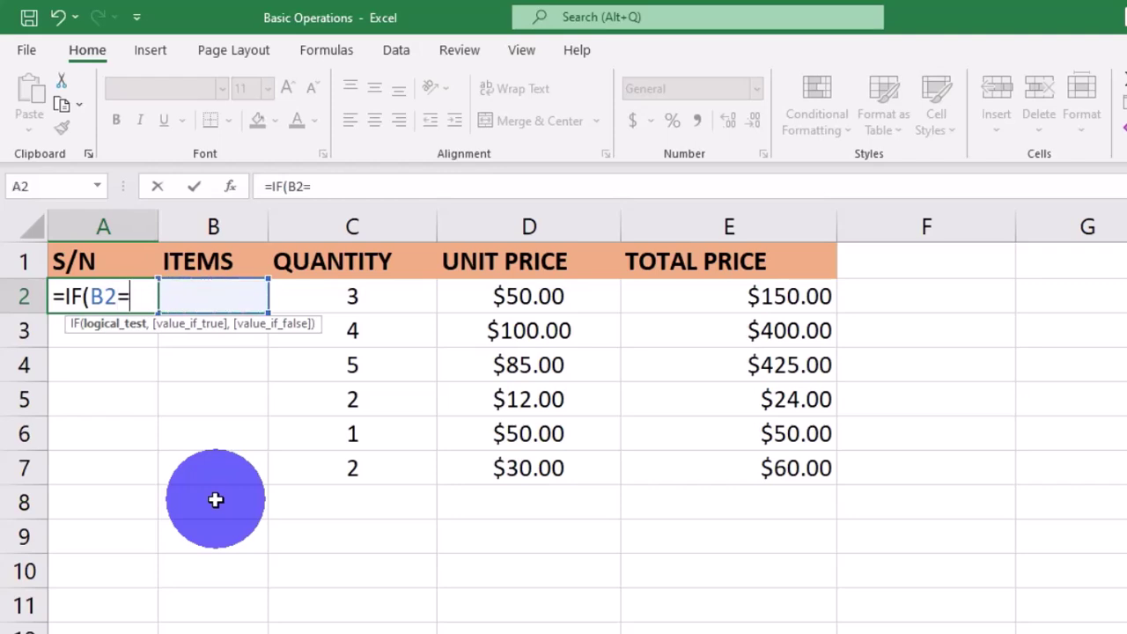
pyautogui.write('""')
pyautogui.write(',')
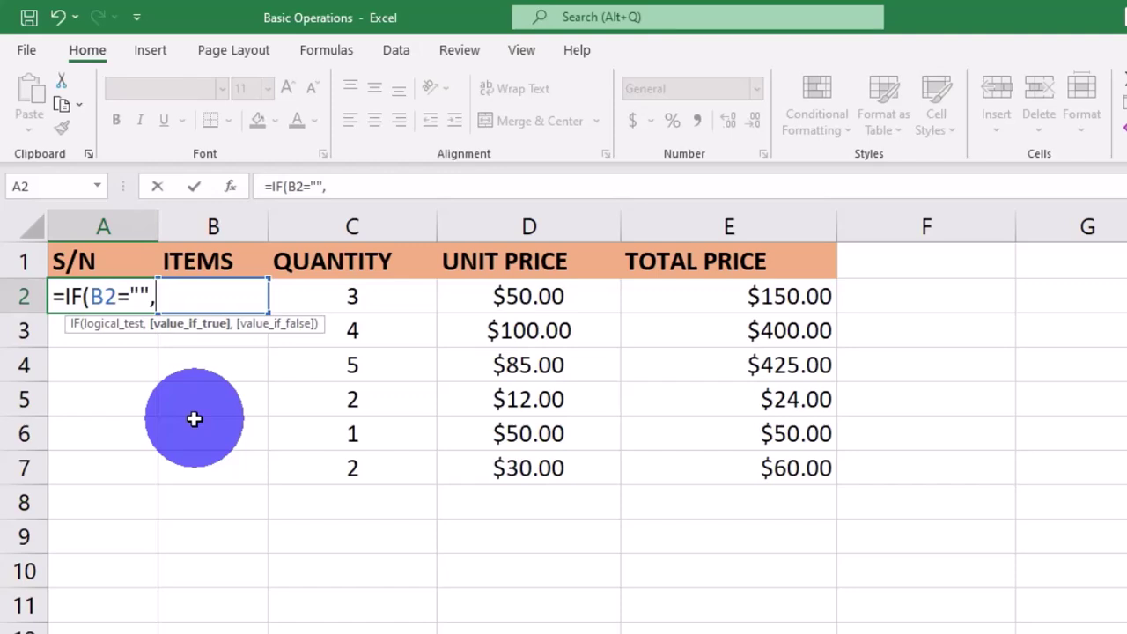
pyautogui.write('"",')
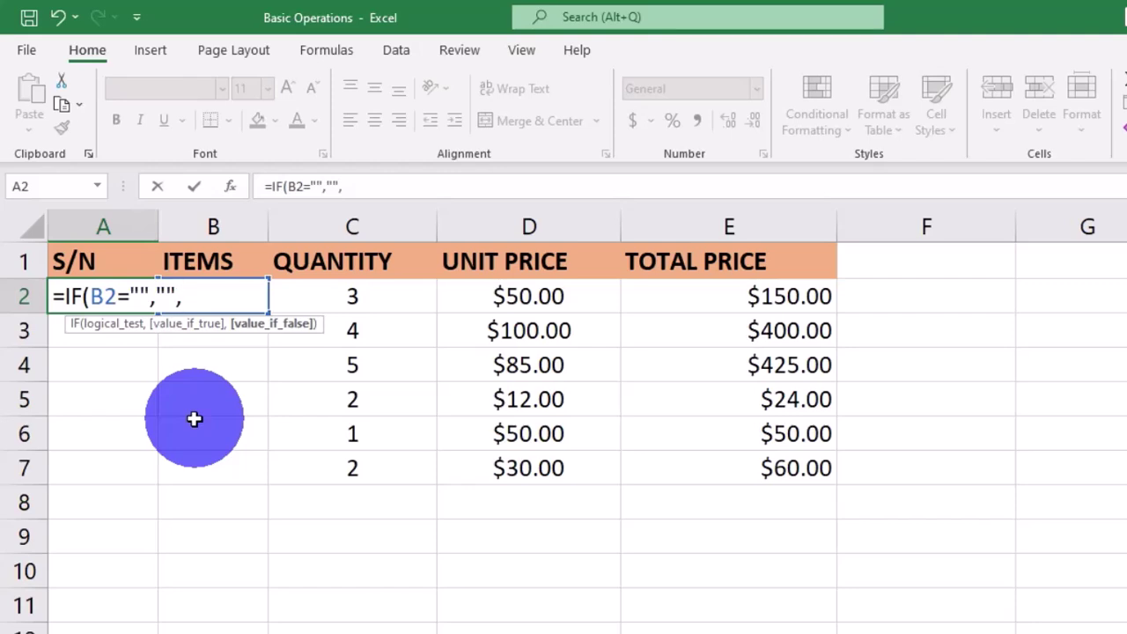
# - Finish the A2 formula with CHAR(ROW(A65))) and enter =IF(B2="","",CHAR(ROW(A65)))
pyautogui.write('xhar')
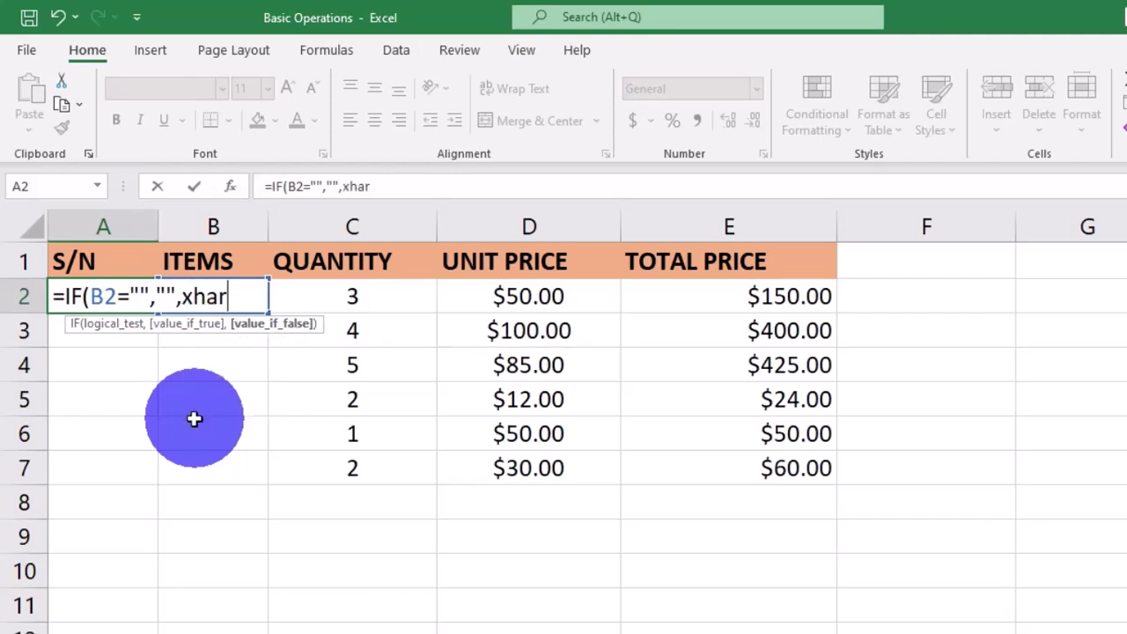
pyautogui.press('BackSpace')
pyautogui.press('BackSpace')
pyautogui.press('BackSpace')
pyautogui.press('BackSpace')
pyautogui.write('c')
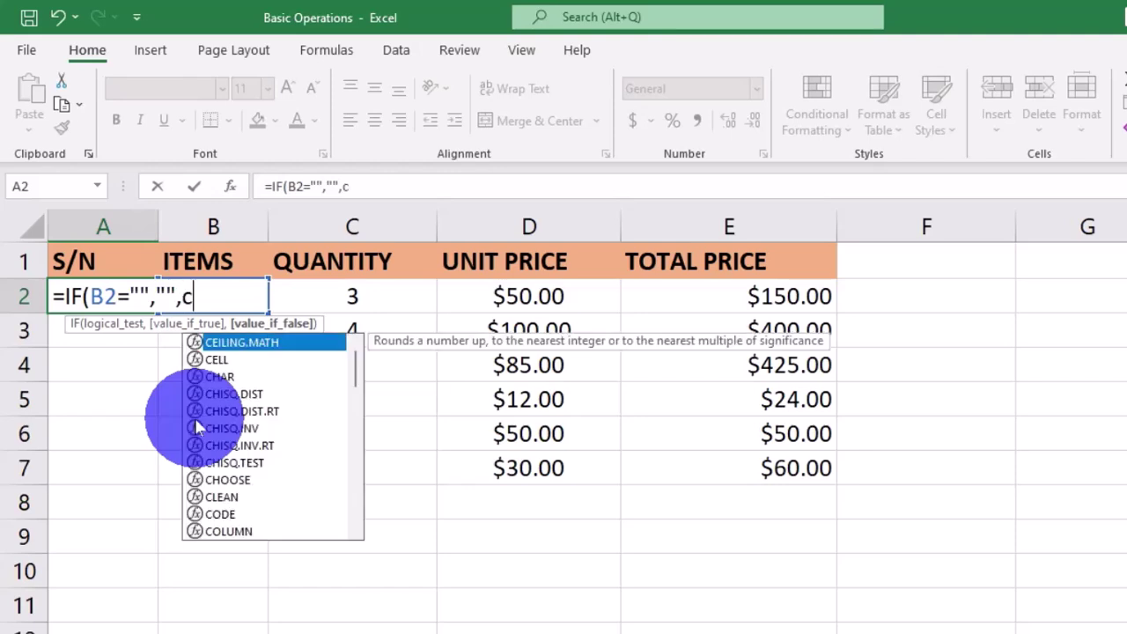
pyautogui.write('har')
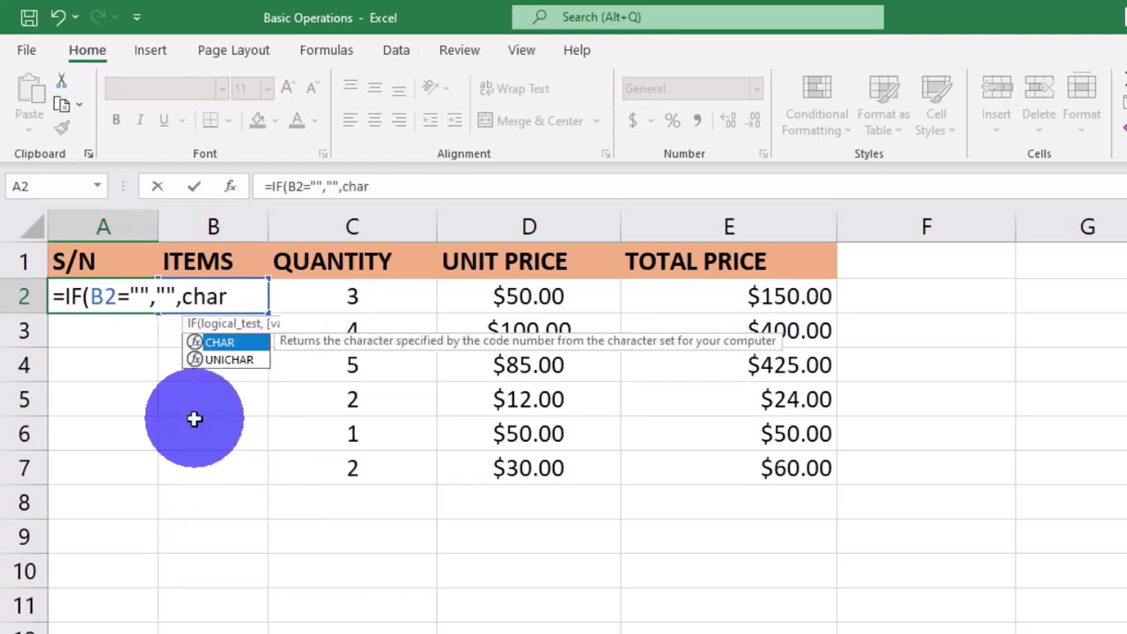
pyautogui.press('Tab')
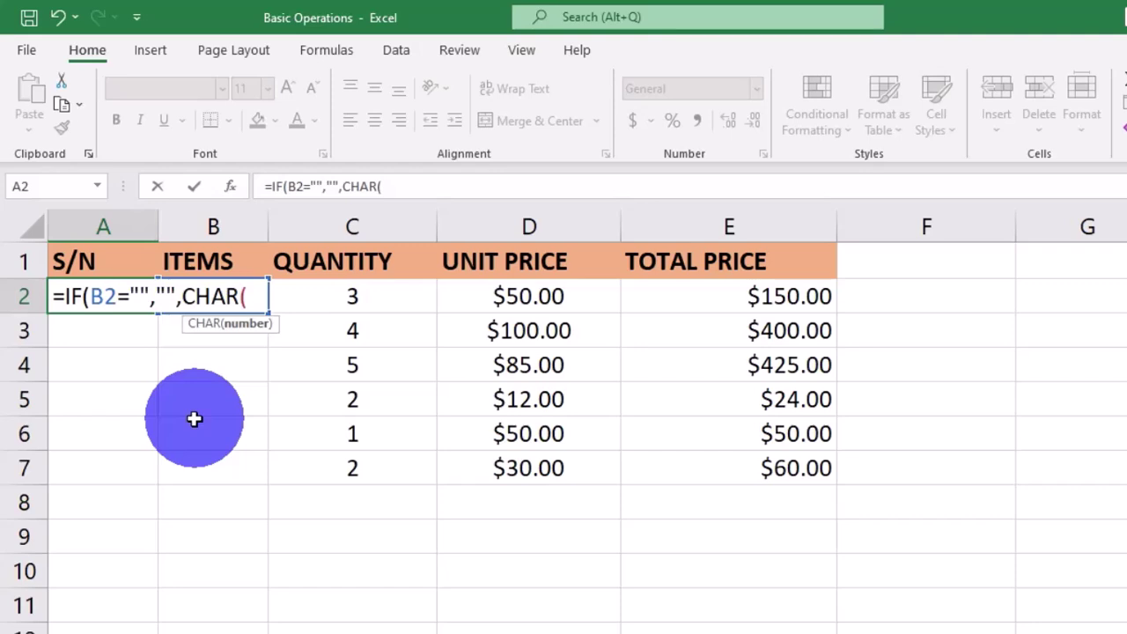
pyautogui.write('row')
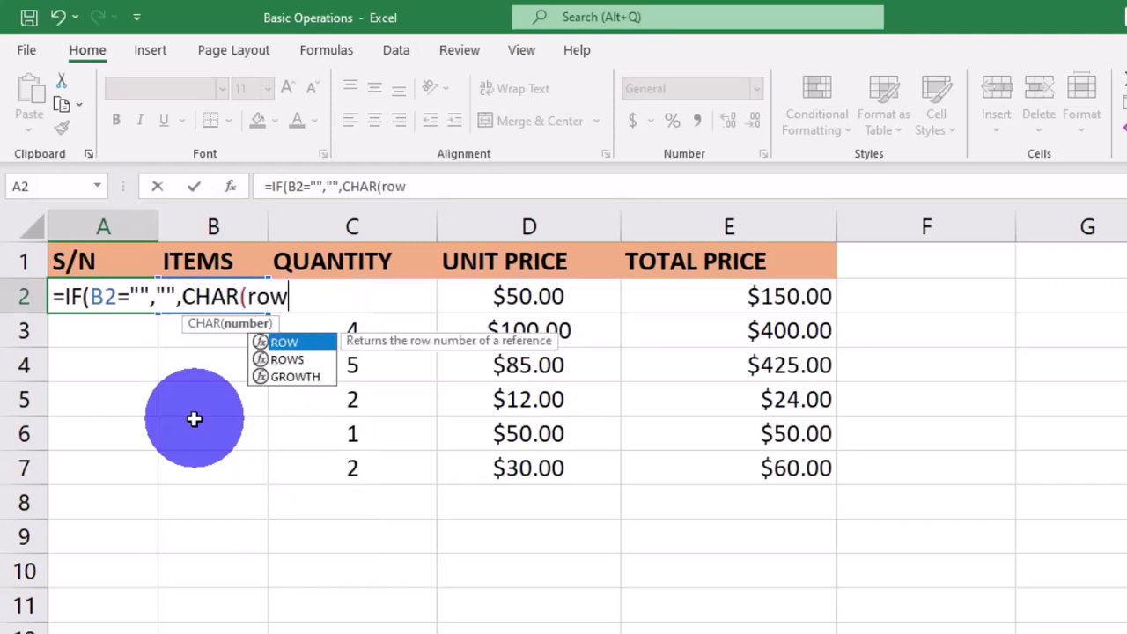
pyautogui.press('Tab')
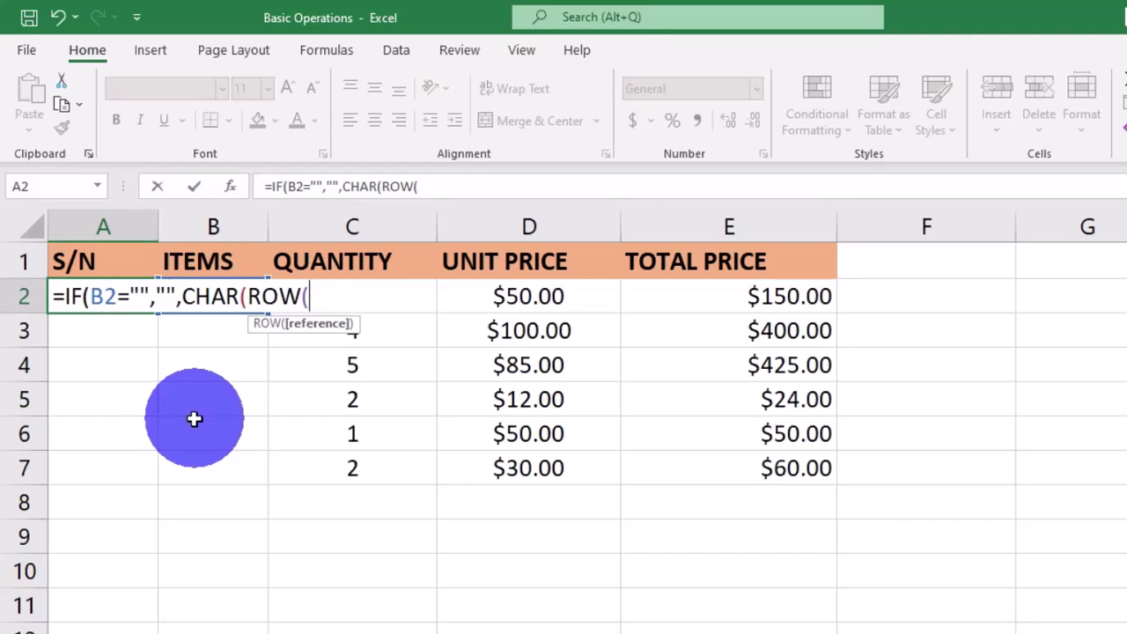
pyautogui.write('A65')
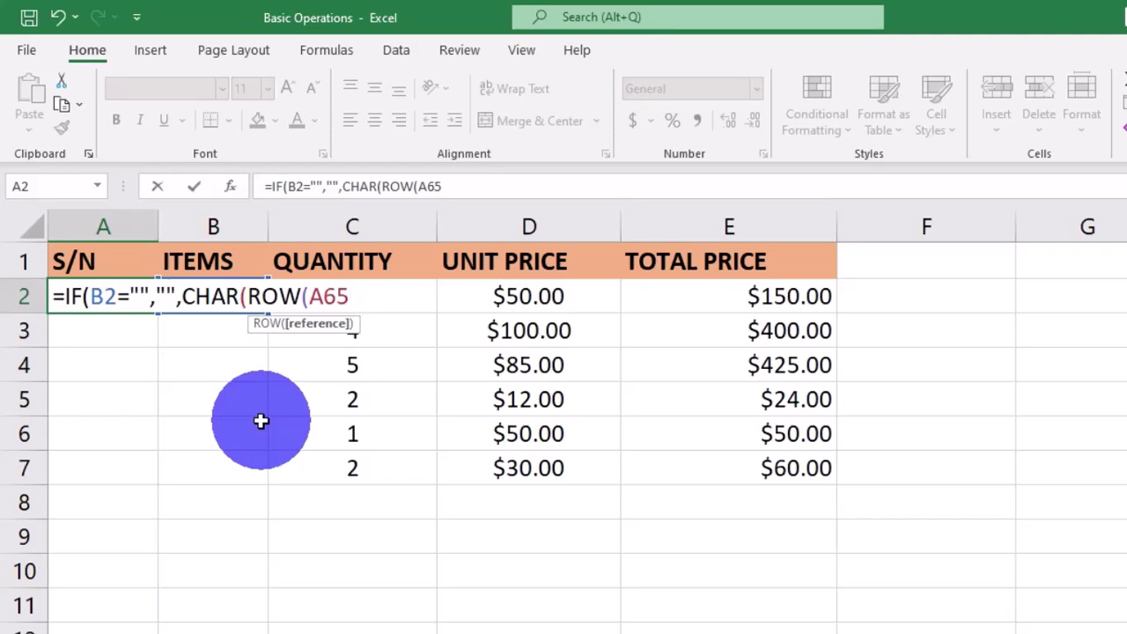
pyautogui.write(')))')
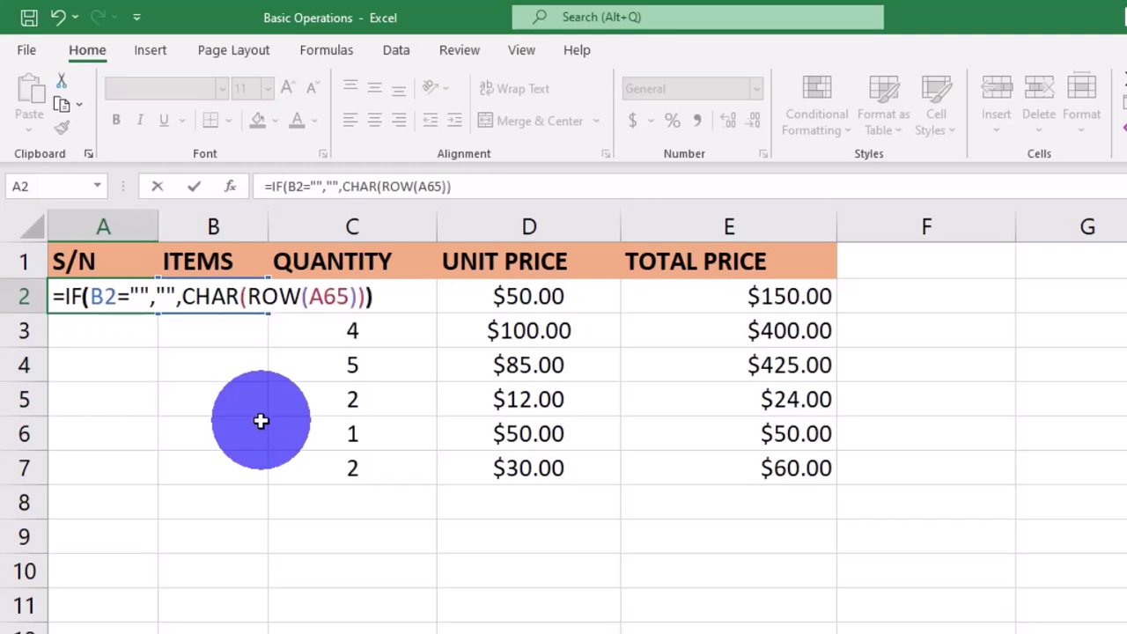
pyautogui.press('Return')
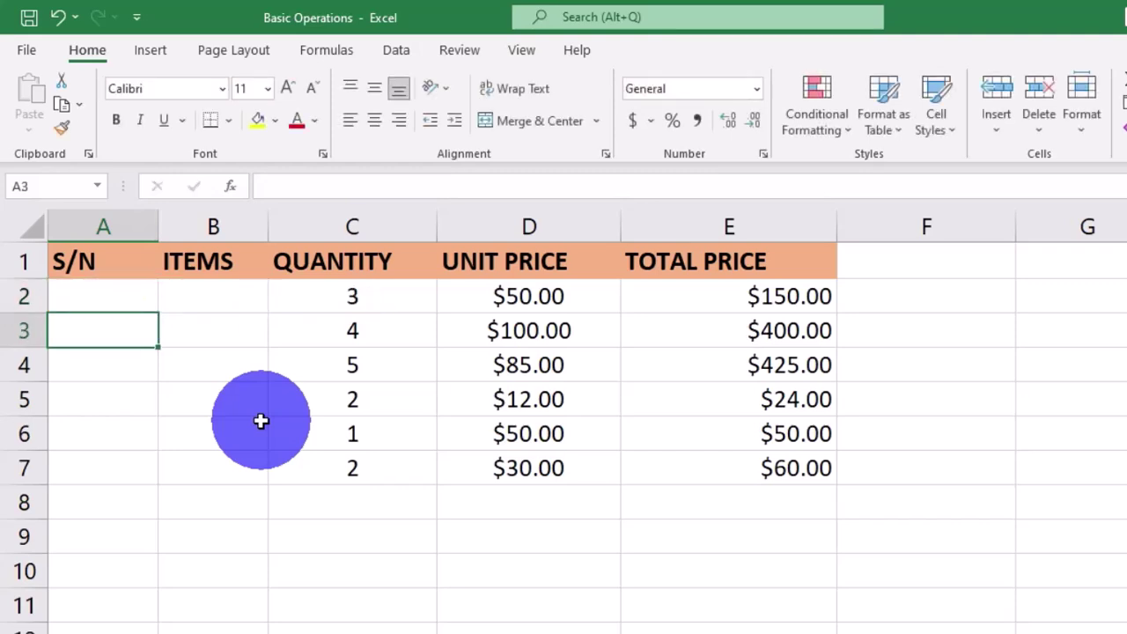
# - Fill the A2 formula down column A through row 20
pyautogui.click(105, 300)
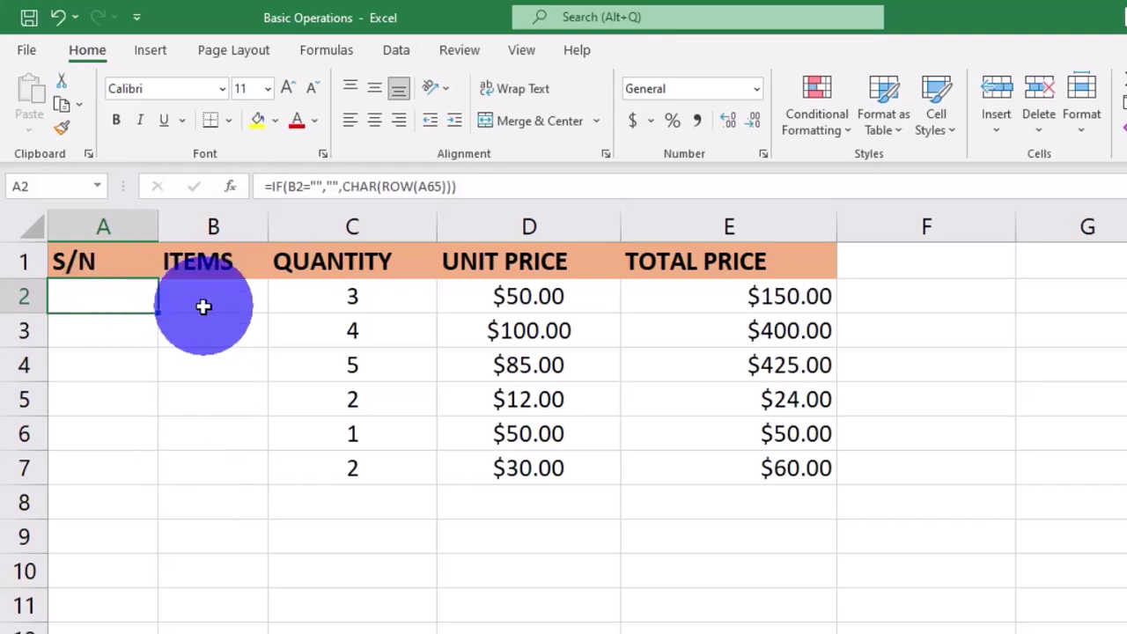
pyautogui.doubleClick(158, 314)
pyautogui.moveTo(132, 541)
pyautogui.mouseDown()
pyautogui.moveTo(122, 631)
pyautogui.moveTo(100, 614)
pyautogui.moveTo(112, 619)
pyautogui.moveTo(110, 590)
pyautogui.mouseUp()
pyautogui.scroll(4, 194, 599)
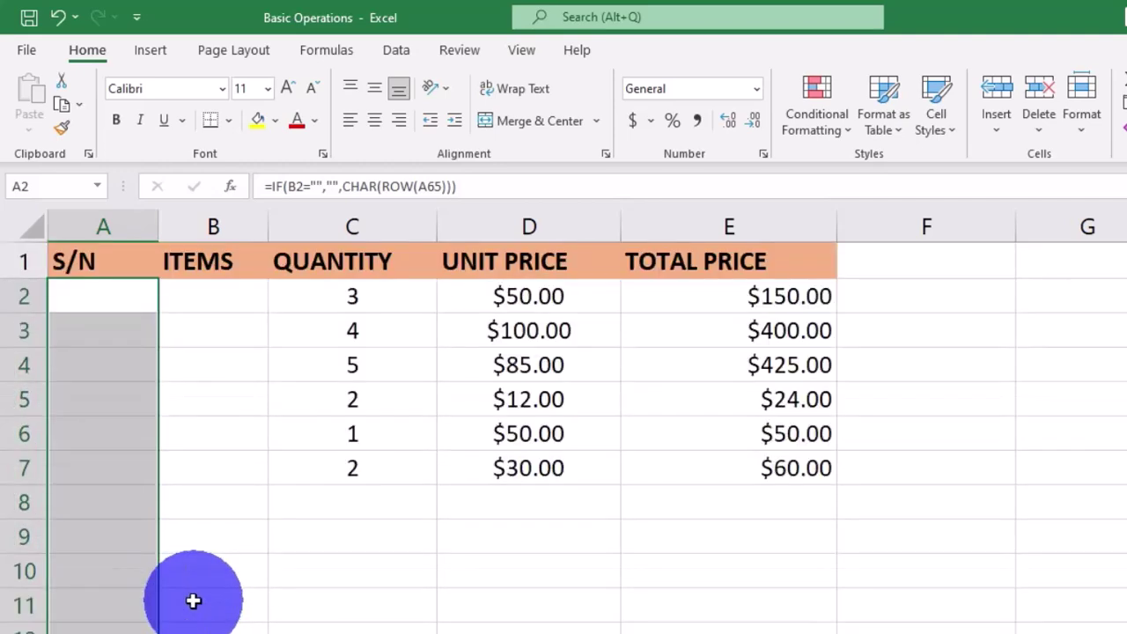
pyautogui.click(213, 295)
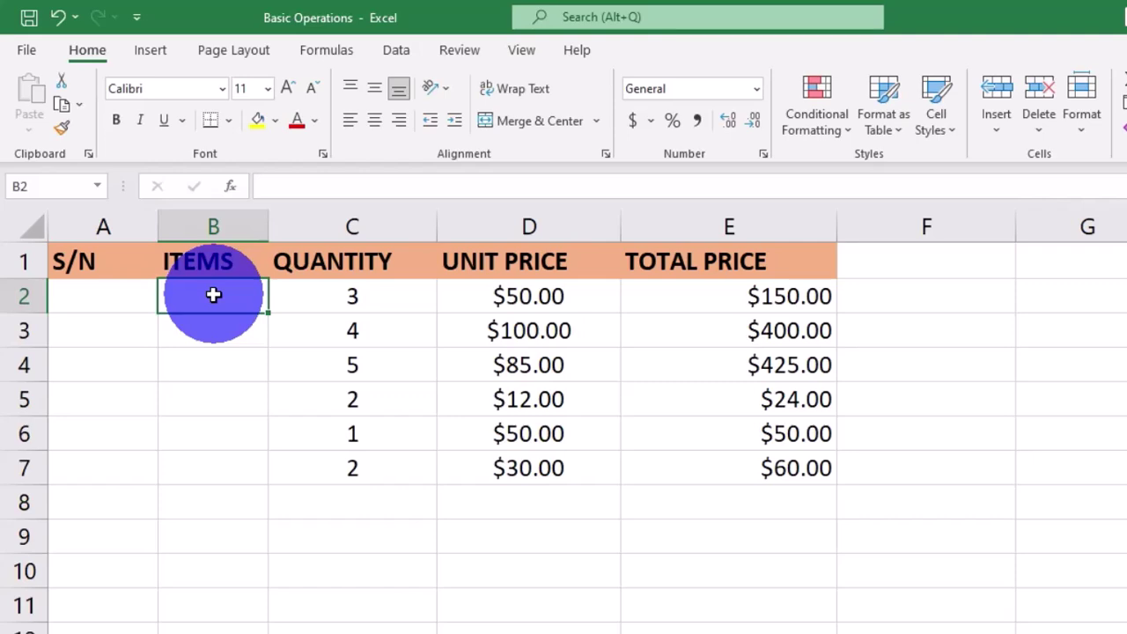
# - Enter Monitor in B2 and check that A2 now displays the letter A
pyautogui.write('Mon')
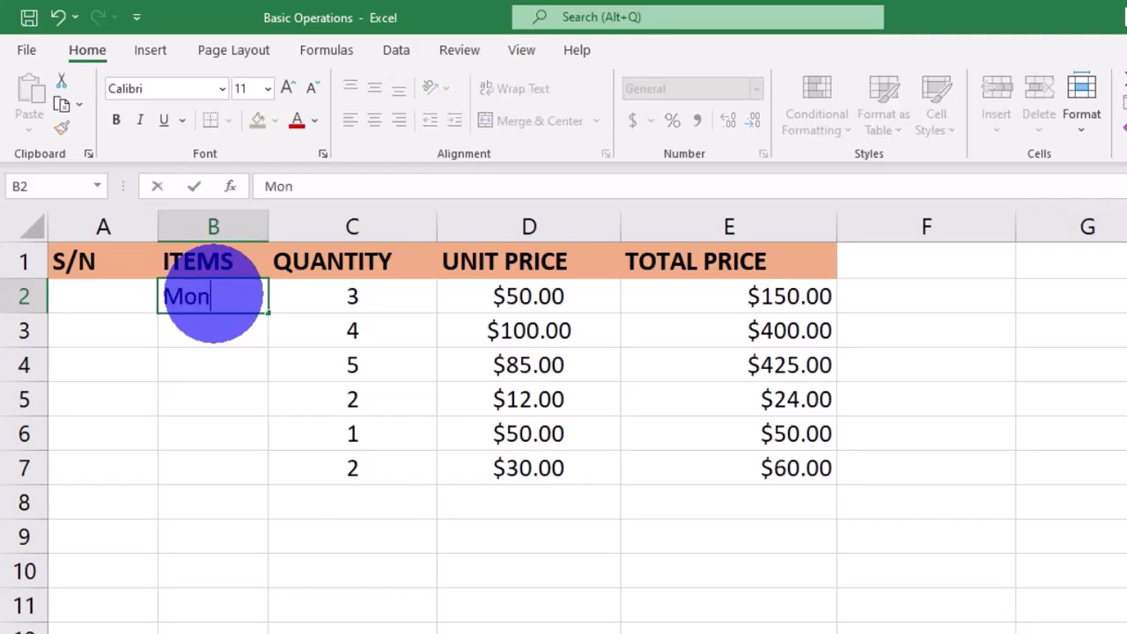
pyautogui.write('itor')
pyautogui.press('Return')
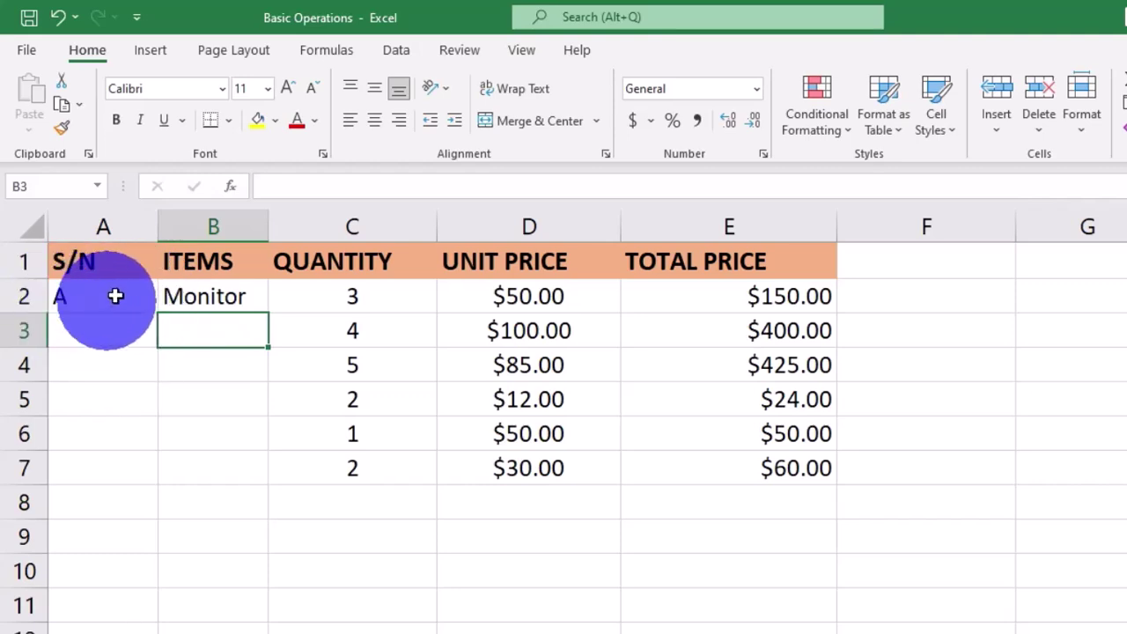
pyautogui.click(104, 295)
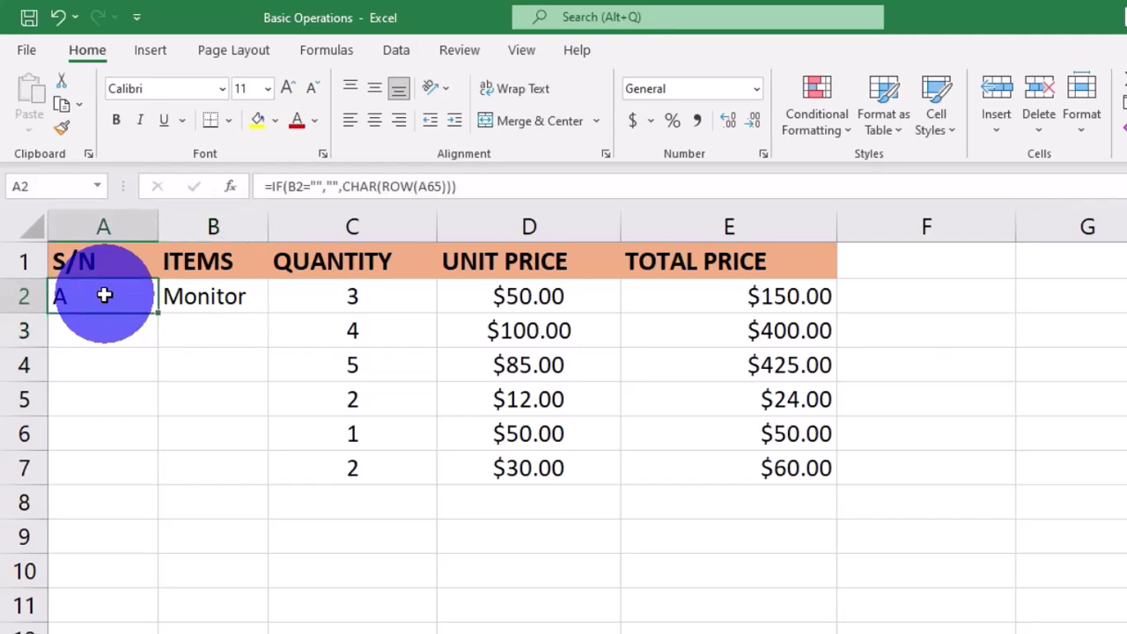
pyautogui.click(192, 297)
pyautogui.click(84, 300)
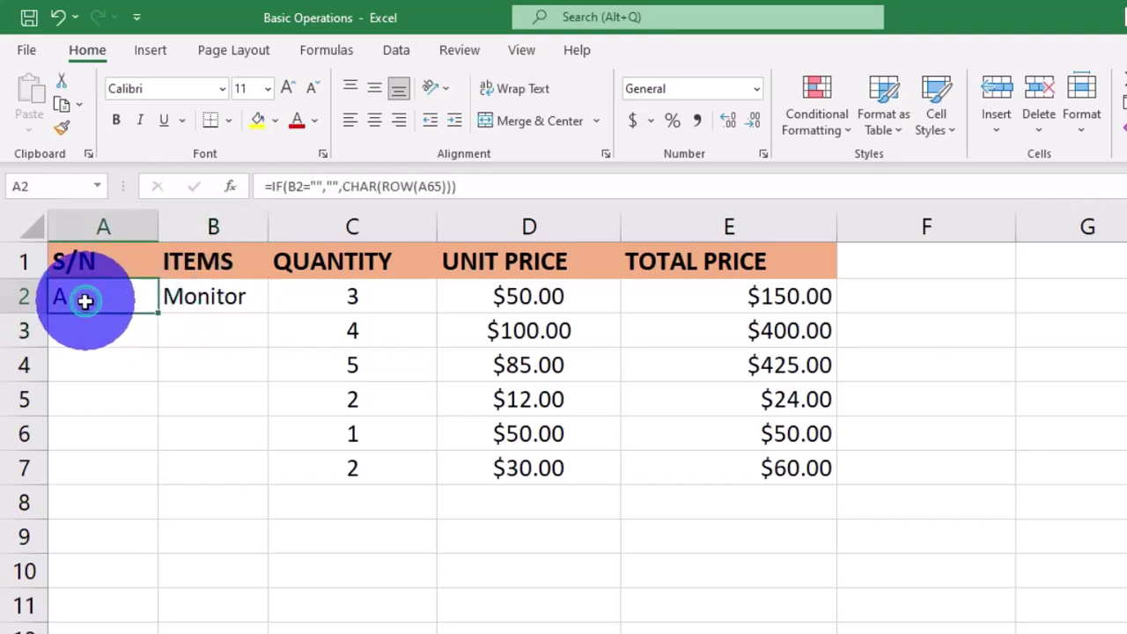
# - Centre-align A2 and fill the centred formula down to A20
pyautogui.click(374, 121)
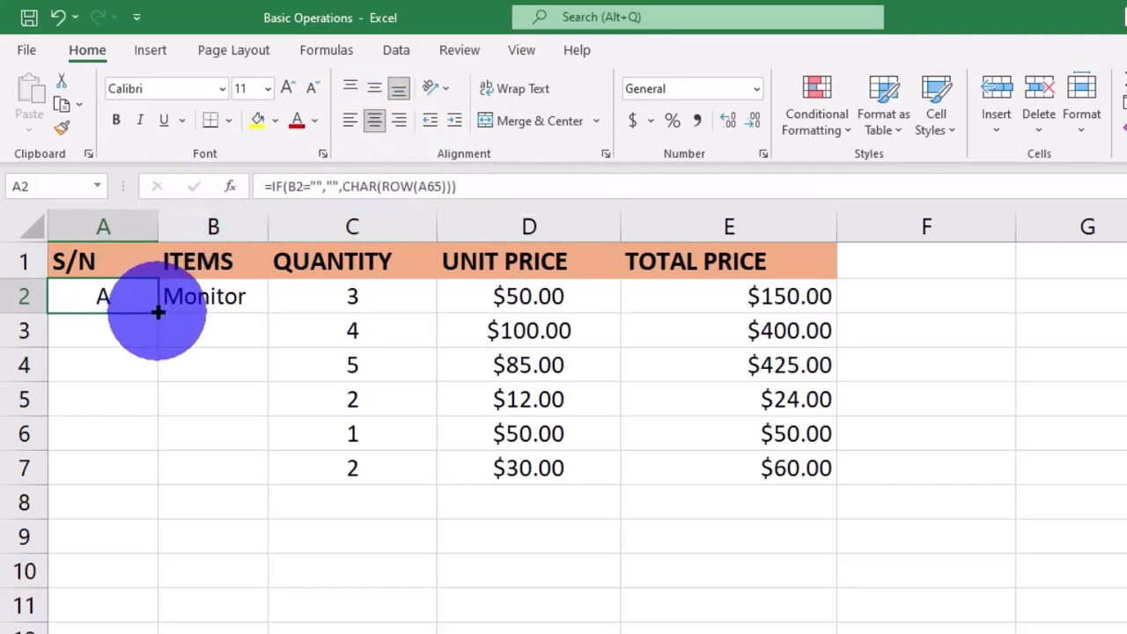
pyautogui.moveTo(158, 312); pyautogui.dragTo(146, 458)
pyautogui.scroll(3, 146, 458)
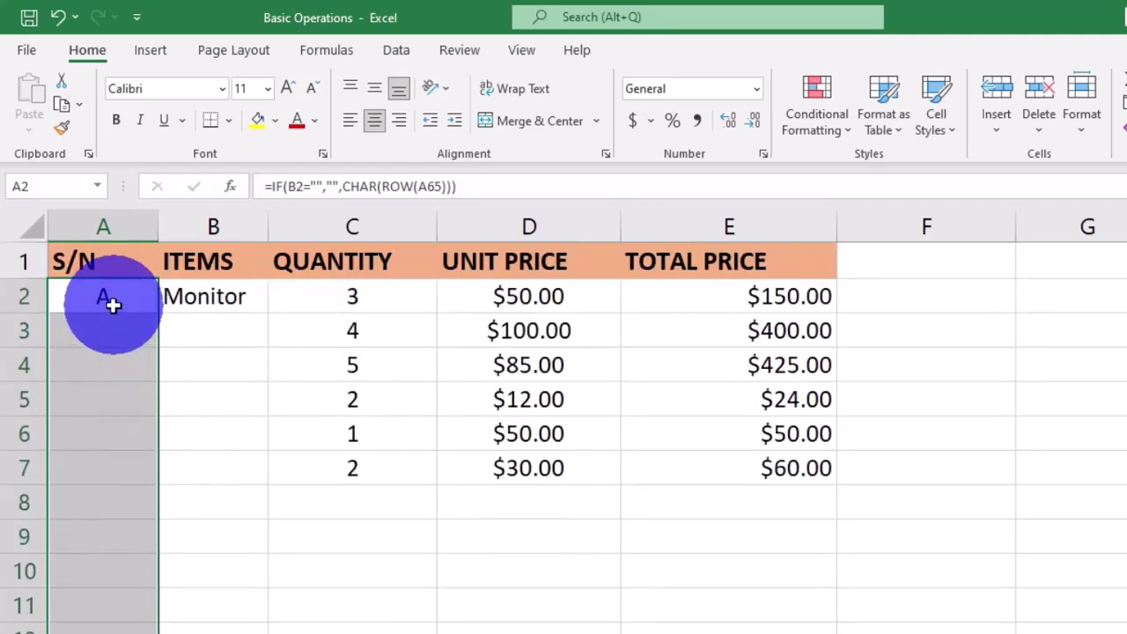
pyautogui.click(205, 300)
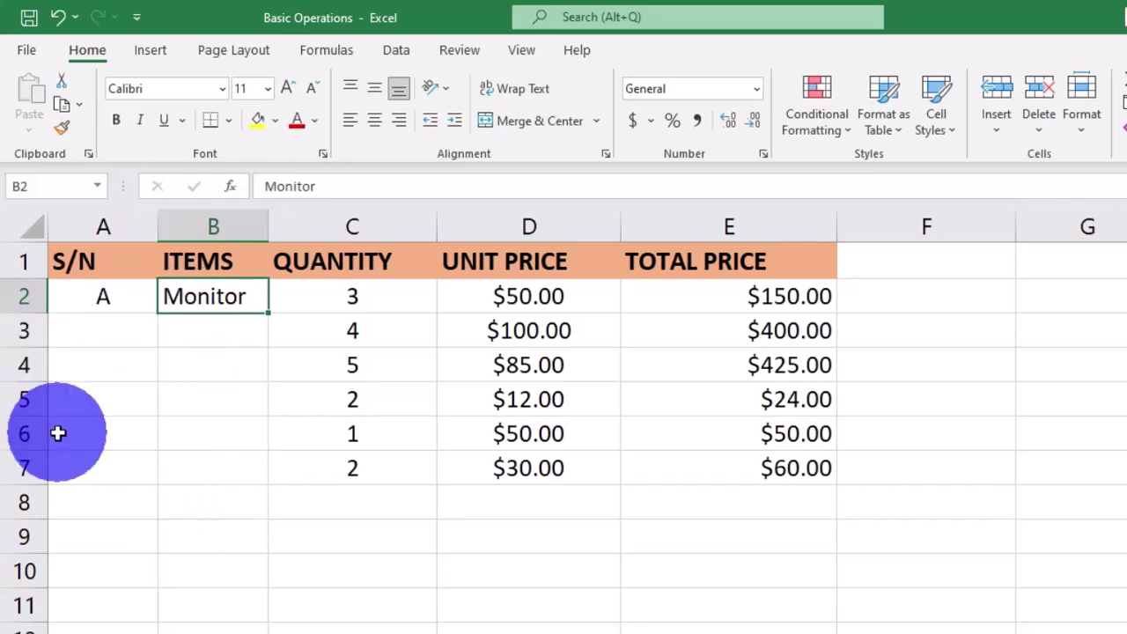
# - Enter Plotter, Projector, Mouse, Keyboard and Camera in B3–B7, producing S/N letters B–F
pyautogui.click(202, 329)
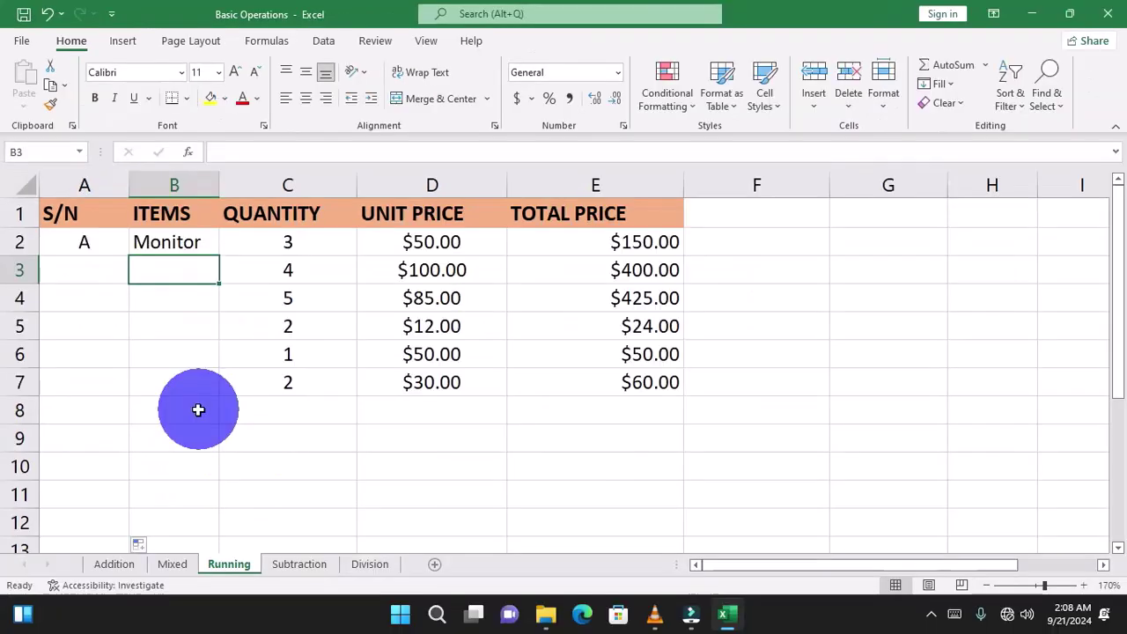
pyautogui.write('Plotter')
pyautogui.press('Return')
pyautogui.write('Projector')
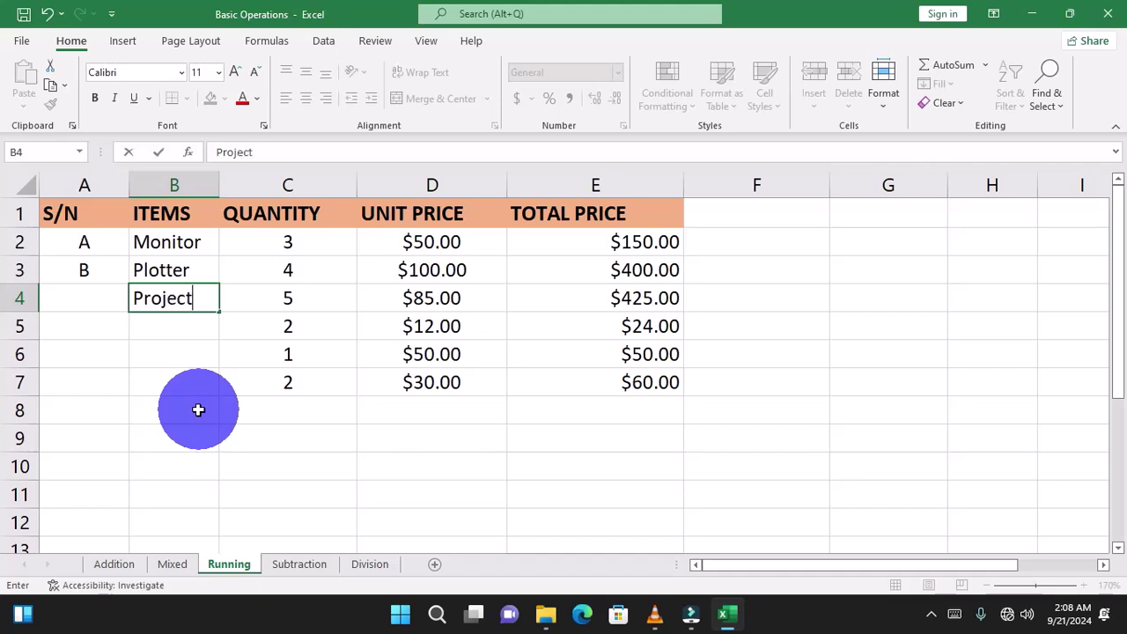
pyautogui.press('Return')
pyautogui.write('Mouse')
pyautogui.press('Return')
pyautogui.write('K')
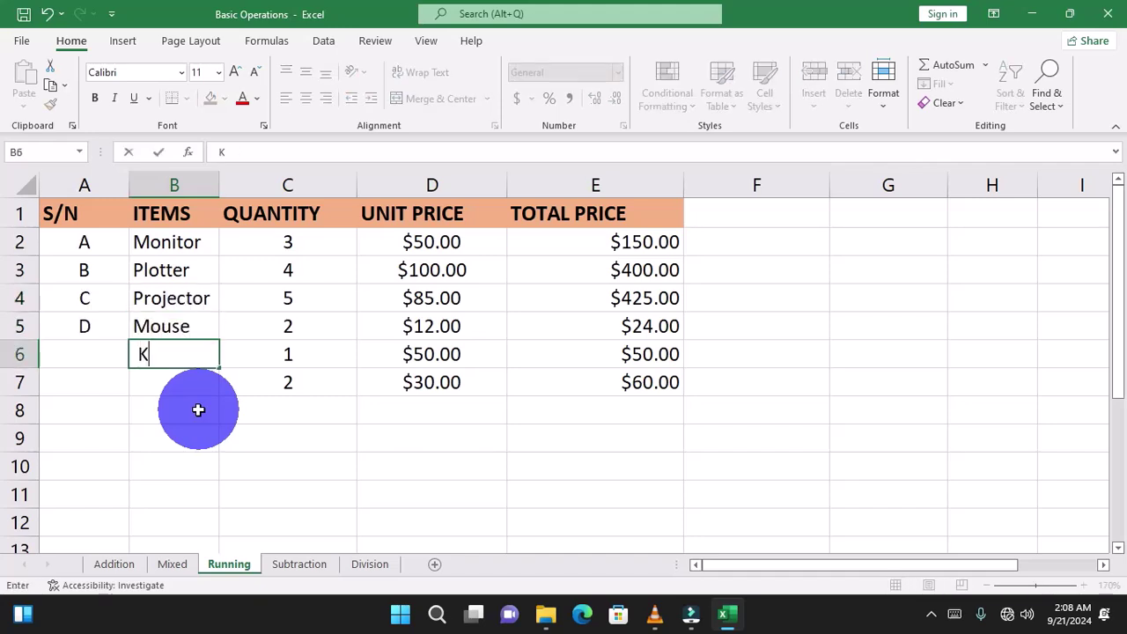
pyautogui.write('eyboard')
pyautogui.press('Return')
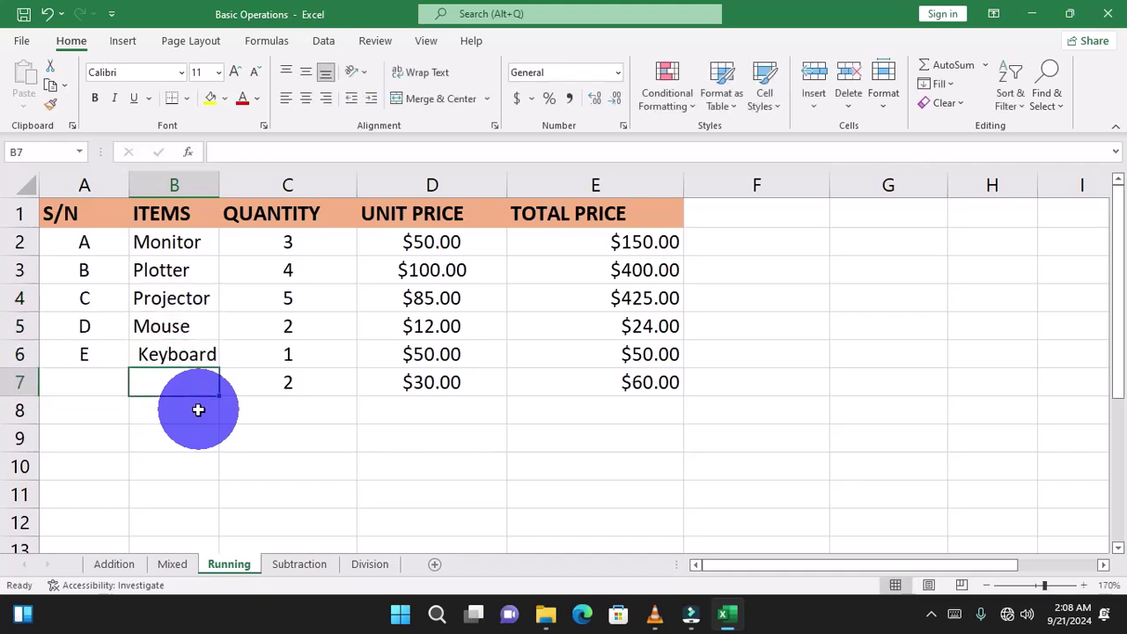
pyautogui.write('Camera')
pyautogui.press('Return')
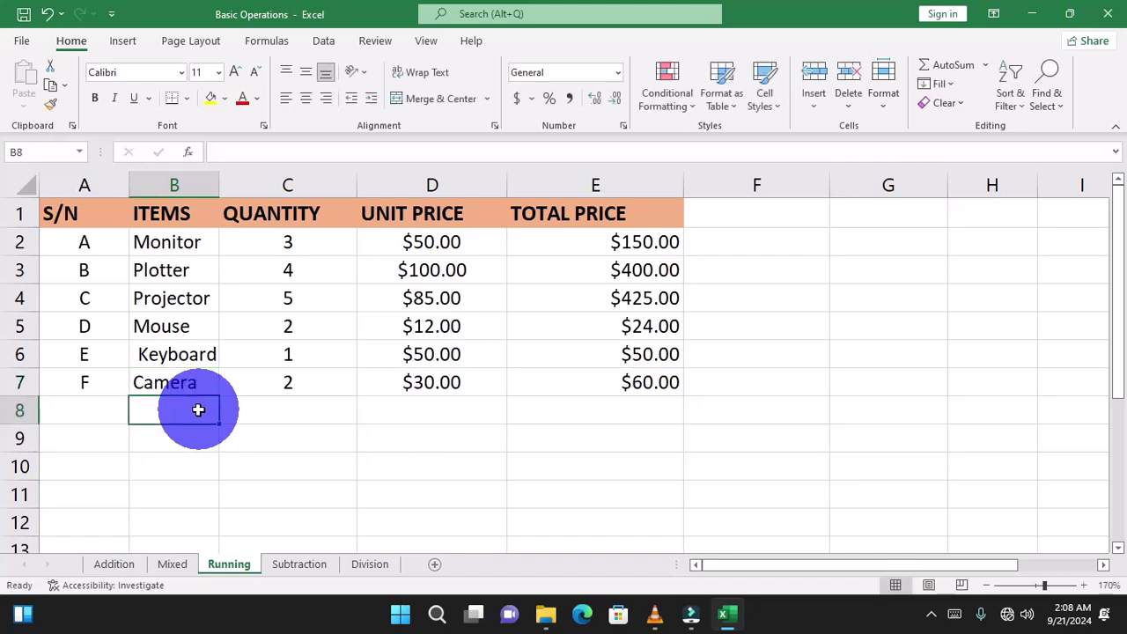